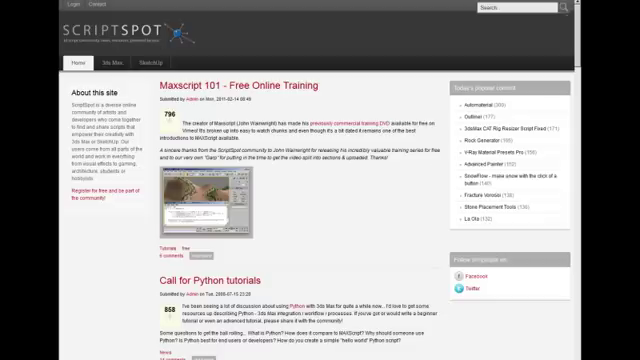
scroll(320, 180, down, 5)
scroll(320, 180, down, 5)
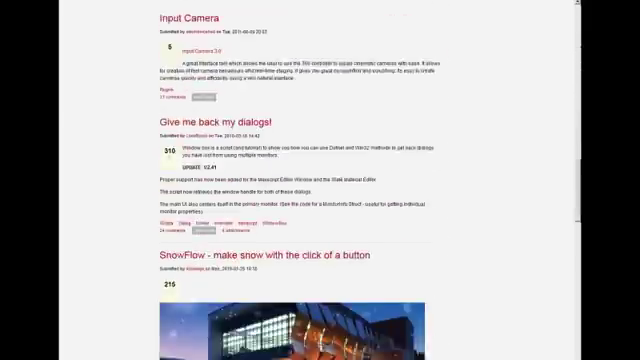
scroll(320, 180, down, 5)
scroll(320, 180, down, 5)
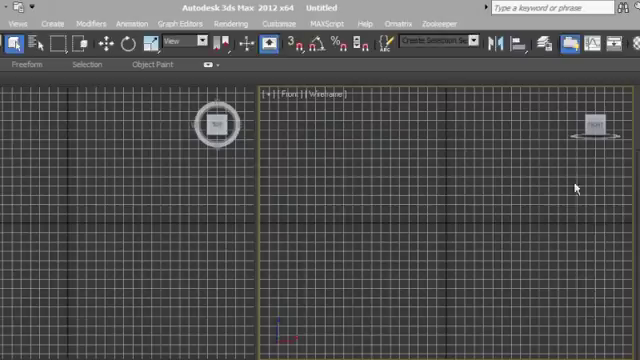
- Open the script editor, then click through the Ornatrix source files to OxMGuideGen.cpp
click(333, 24)
click(332, 37)
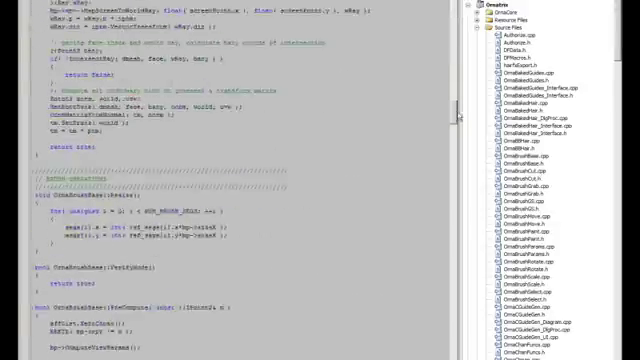
drag(455, 120, 455, 272)
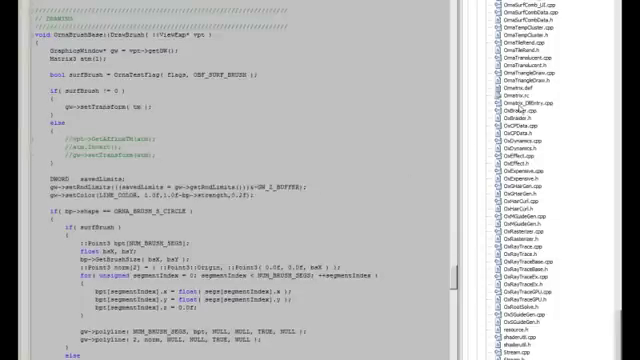
click(508, 118)
click(508, 170)
click(508, 215)
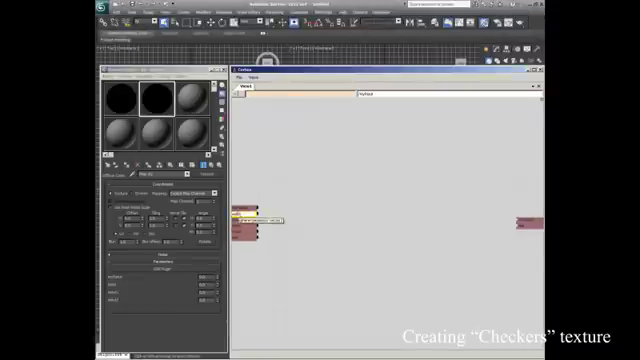
- Wire the input node to the output node and insert the searched node into the texture graph
click(265, 247)
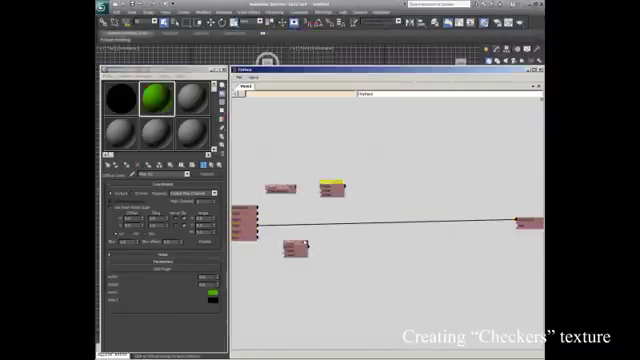
key(Return)
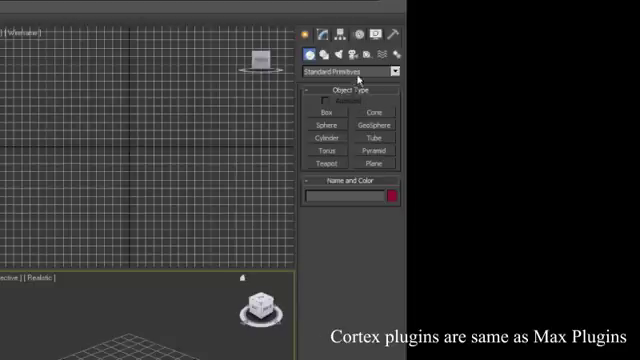
- Change the Create panel's object category from Standard Primitives to My Plugins
click(359, 72)
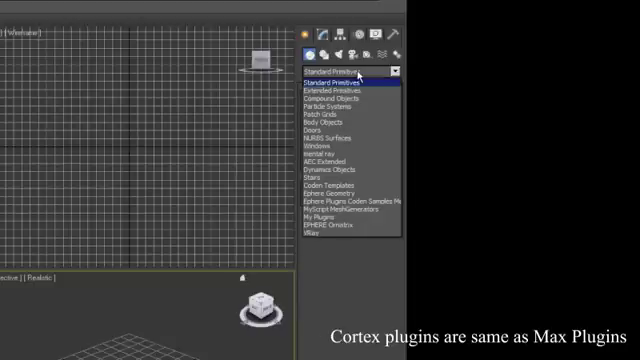
click(359, 218)
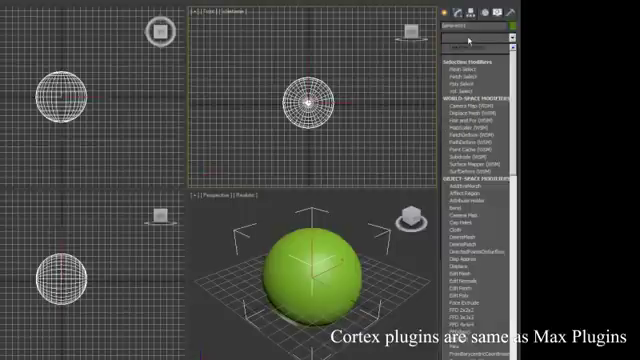
scroll(484, 244, down, 5)
scroll(480, 270, down, 3)
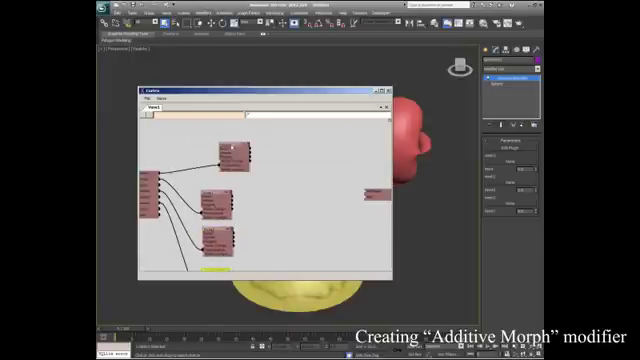
- Add searched nodes to the modifier graph and connect the yellow node to the output node
click(287, 180)
text(sphere)
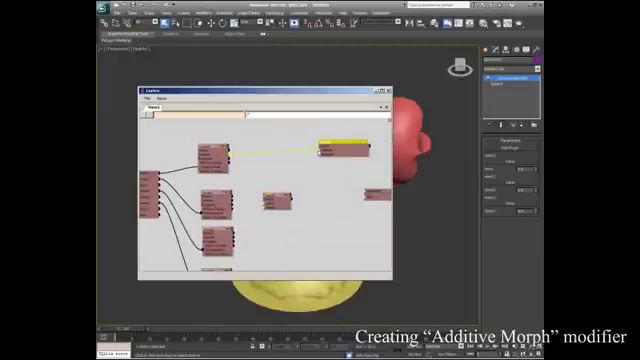
drag(370, 148, 366, 192)
drag(229, 154, 172, 83)
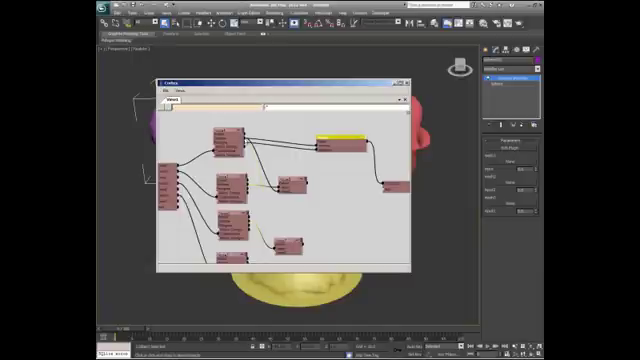
drag(250, 190, 321, 200)
drag(372, 180, 328, 203)
click(340, 213)
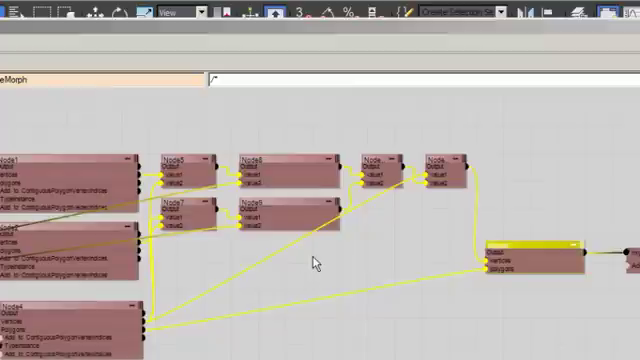
- Group four selected nodes into a single node and widen it
drag(393, 266, 390, 262)
right_click(364, 169)
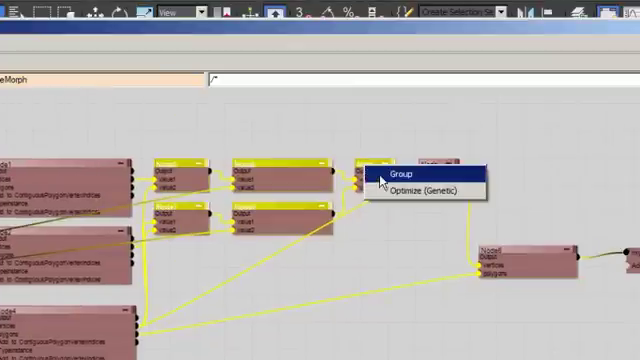
click(385, 175)
drag(257, 160, 307, 155)
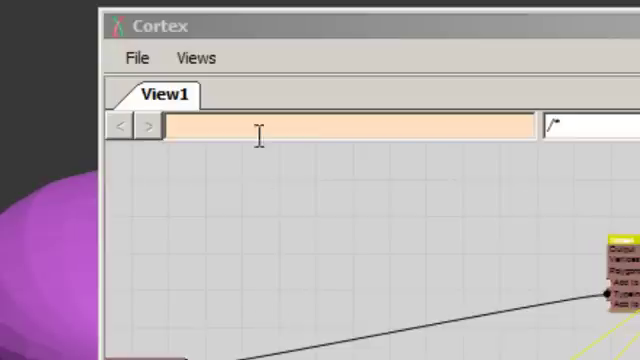
text(/MyP)
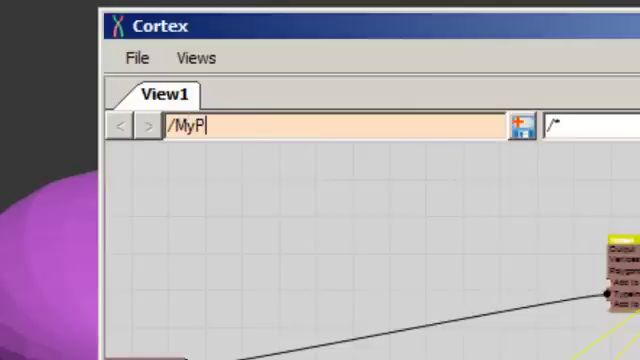
text(lugins/AdditiveMorph)
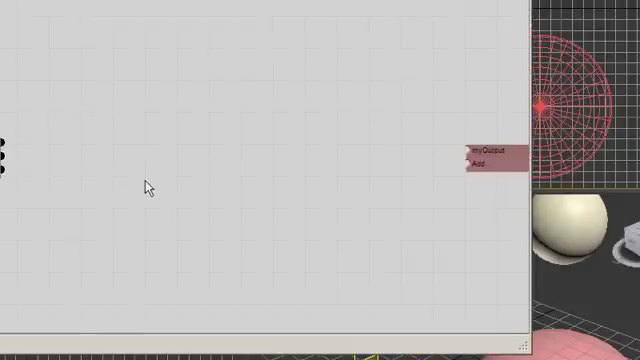
- Add the MyPlugins.AdditiveMorph node and move it up and left on the canvas
key(Tab)
text(additi)
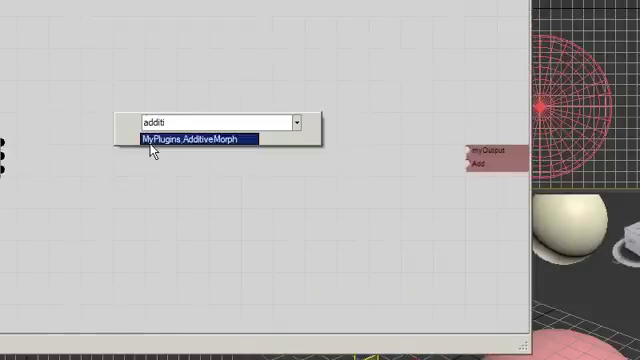
click(187, 148)
drag(190, 153, 100, 81)
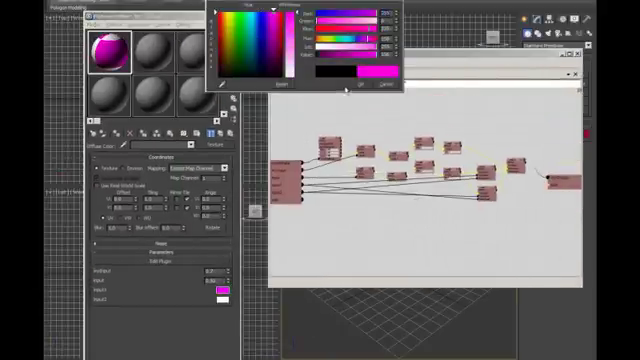
- Set Input2's color swatch to green in the Material Editor
click(222, 299)
click(360, 84)
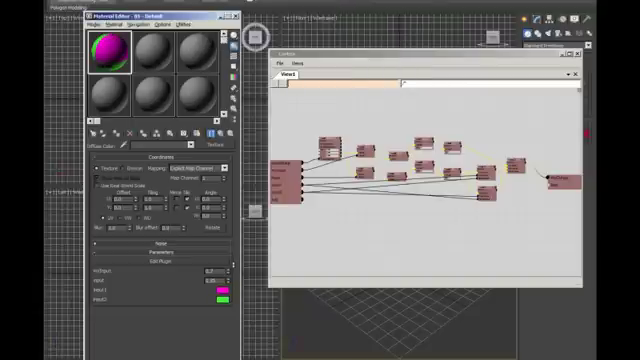
drag(306, 56, 221, 42)
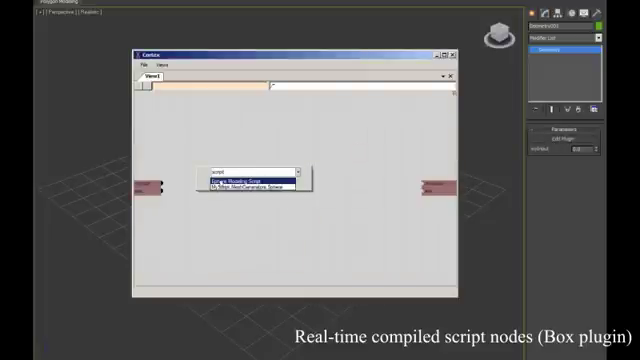
- Create a script node referencing sphere.geometry.dll with 'using Sphere.Geometry;' in its C# code
click(218, 182)
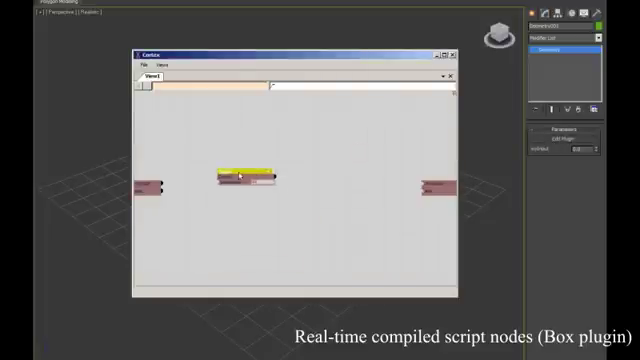
double_click(242, 177)
key(ctrl+v)
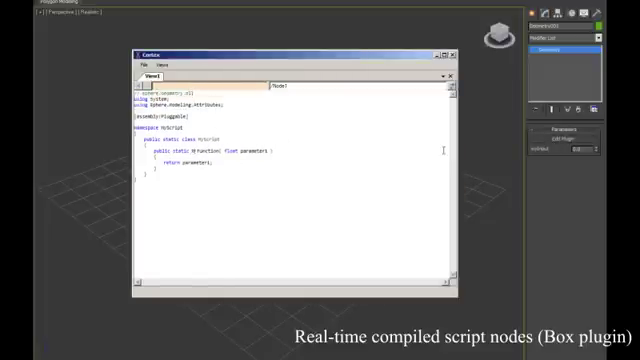
key(Return)
text(using Sphere.Geometry;)
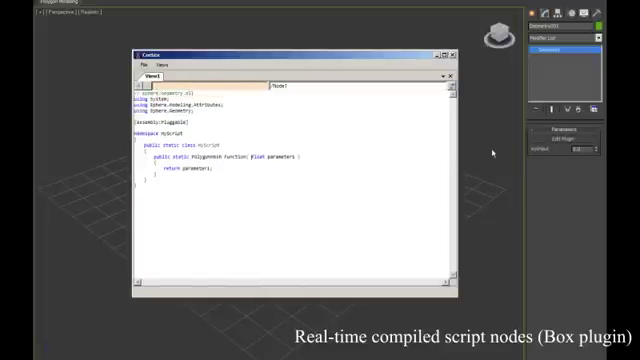
text(t)
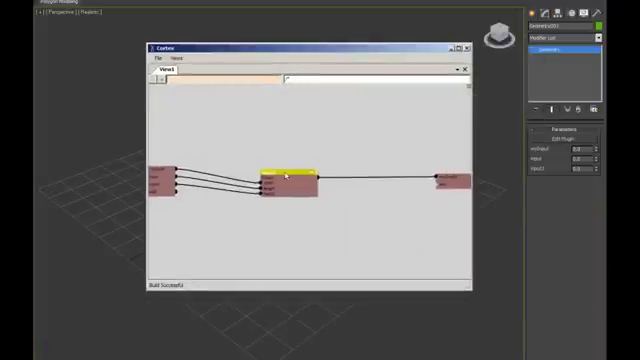
double_click(286, 176)
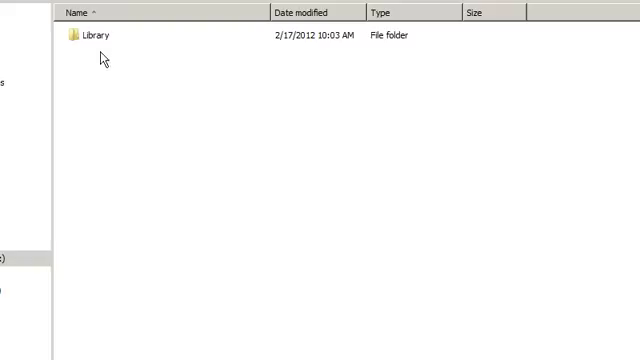
- Browse the Library's bin and templates folders in Windows Explorer, then return to the parent folder
double_click(100, 38)
scroll(280, 190, down, 1)
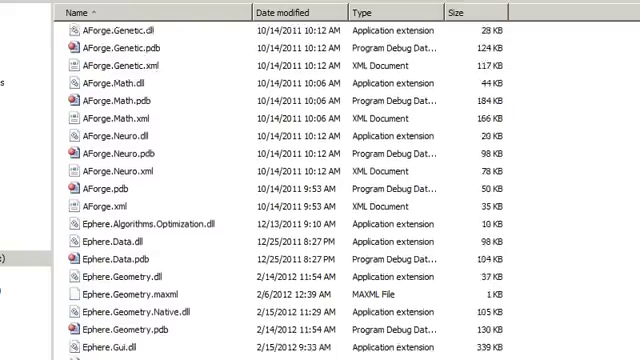
scroll(280, 190, down, 2)
scroll(280, 190, down, 2)
scroll(280, 190, down, 1)
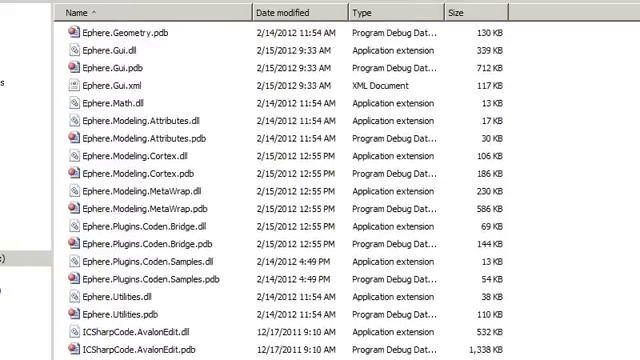
key(BackSpace)
double_click(78, 69)
click(115, 37)
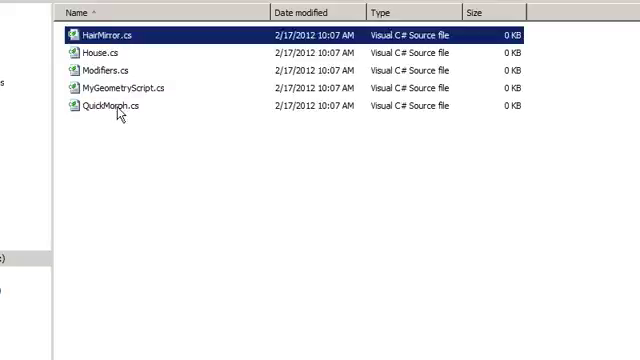
click(112, 140)
key(BackSpace)
- Open the compiled .gtbin node folder, then wire a System.Math cosine node between Node5 and Node4
double_click(93, 70)
click(72, 38)
click(96, 72)
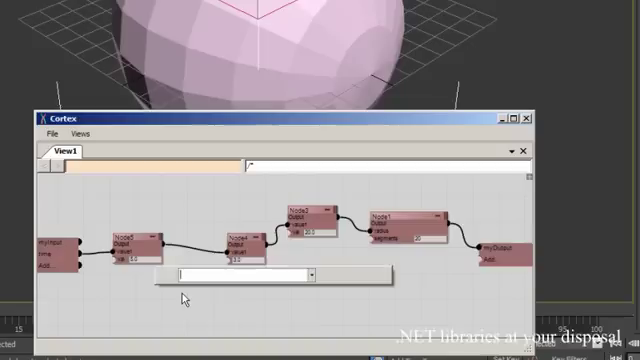
text(cos)
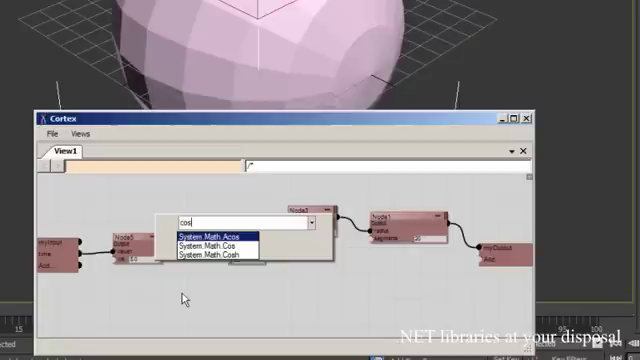
click(226, 246)
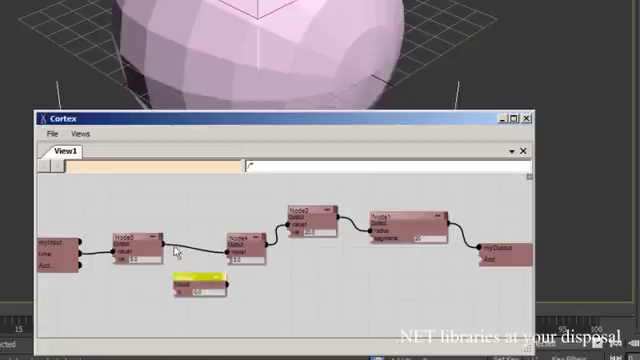
click(230, 262)
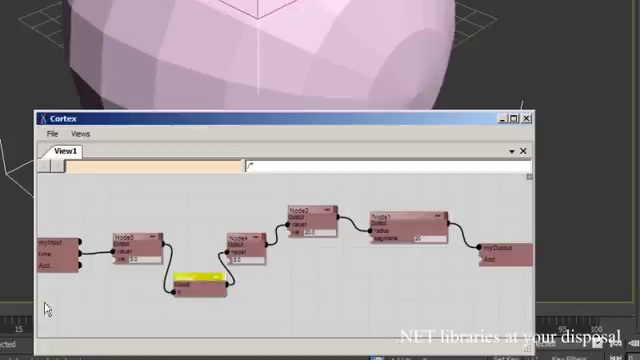